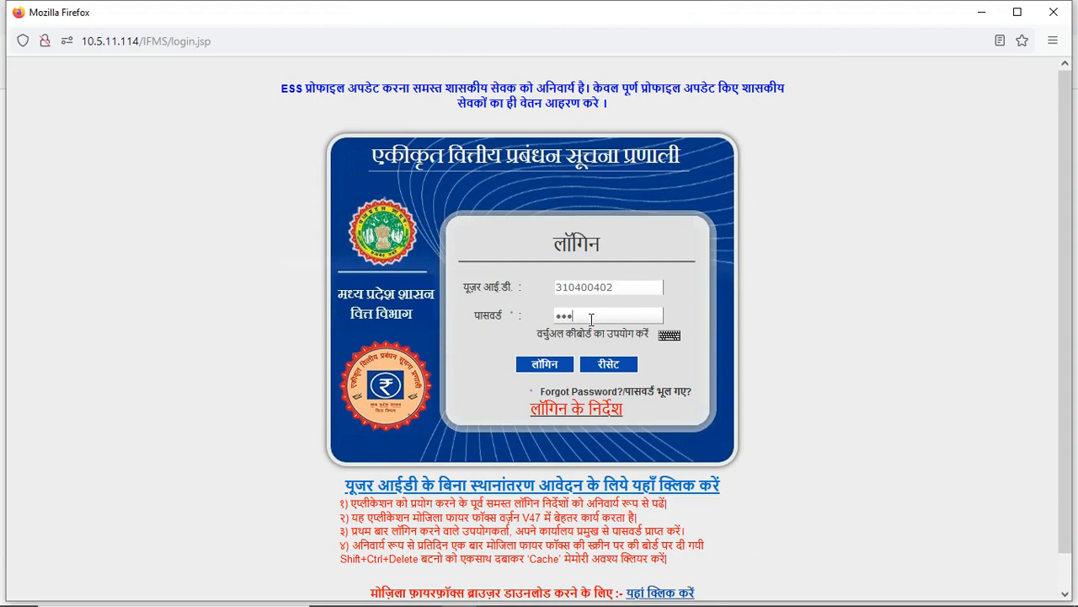
Enter the account password for the filled-in user ID and log in
{"action": "type", "text": "••••"}
{"action": "left_click", "coordinate": [544, 365]}
{"action": "left_click", "coordinate": [539, 369]}
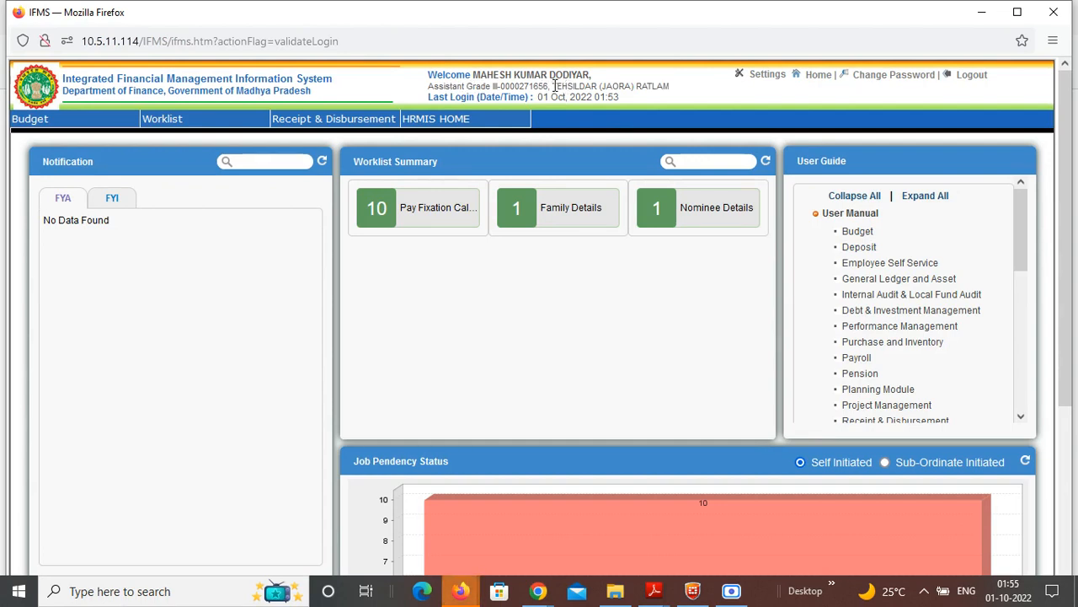
Open the On Request Transfer(Lite) form from the Employee Self Service section of HRMIS
{"action": "left_click_drag", "start_coordinate": [555, 86], "coordinate": [671, 88]}
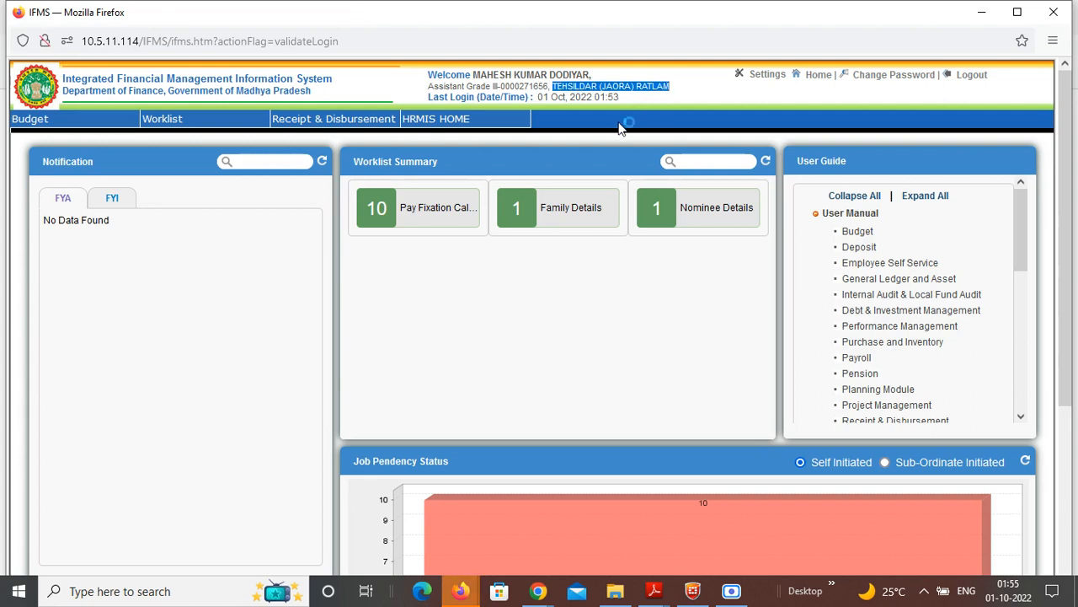
{"action": "mouse_move", "coordinate": [487, 127]}
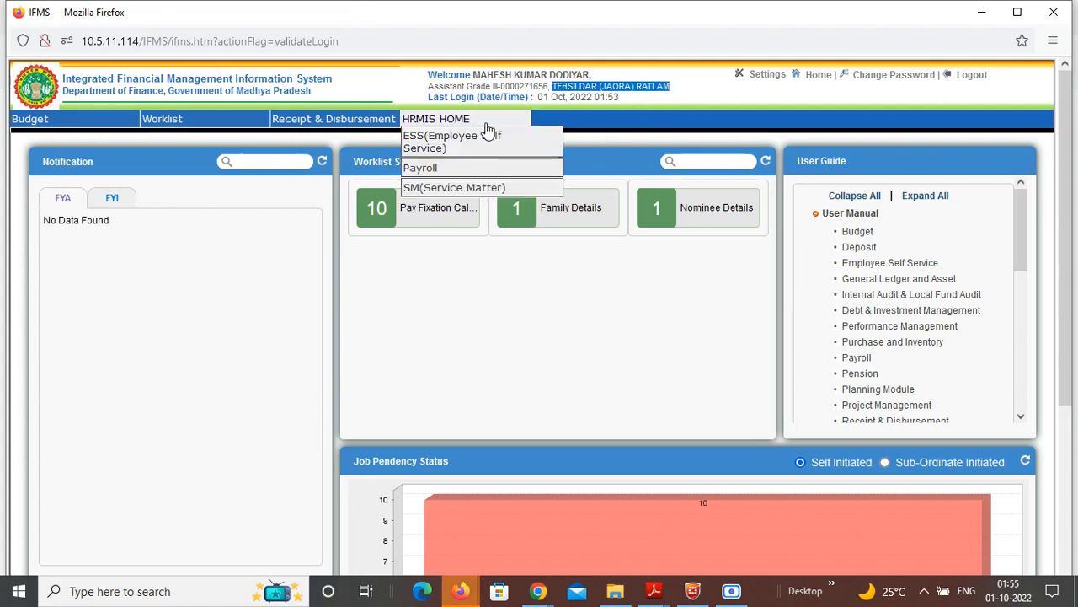
{"action": "left_click", "coordinate": [446, 143]}
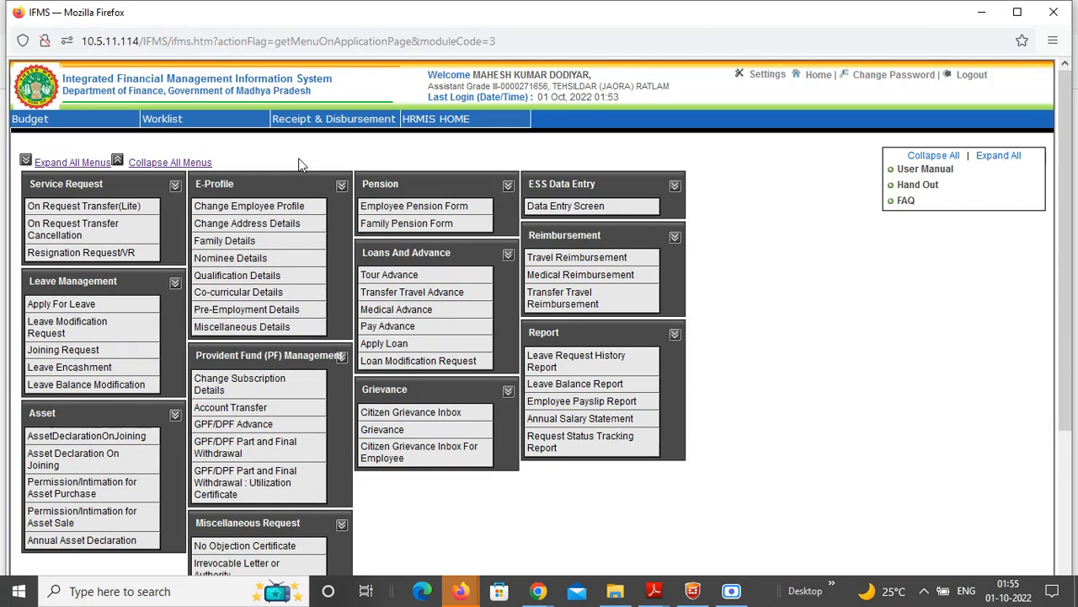
{"action": "left_click", "coordinate": [80, 207]}
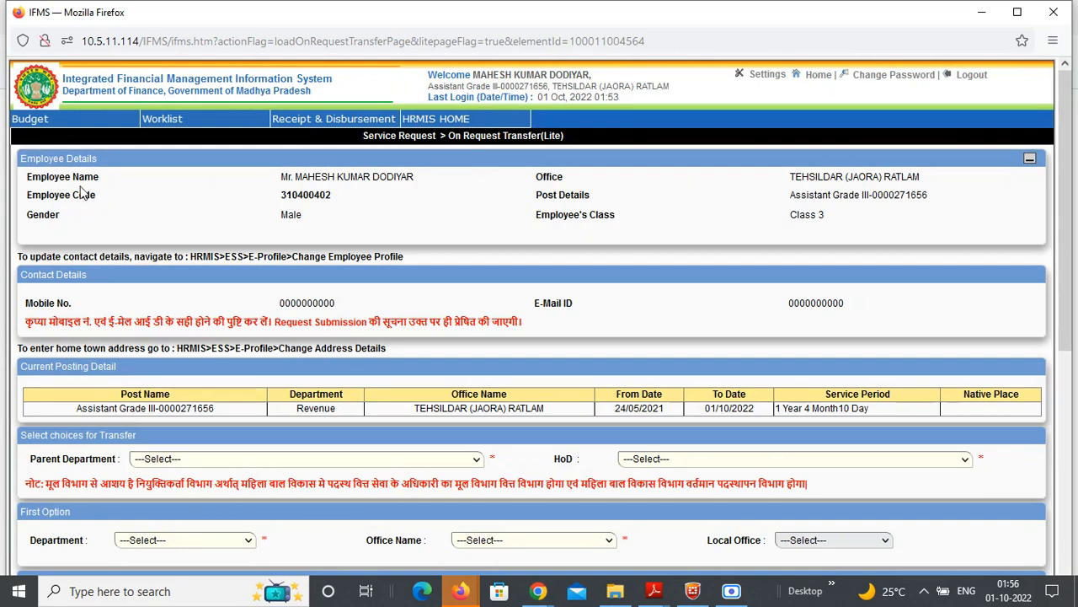
Set the transfer's parent department to 07-Revenue and the HoD to 0709 - Principal Revenue Commissioner
{"action": "left_click_drag", "start_coordinate": [23, 163], "coordinate": [105, 160]}
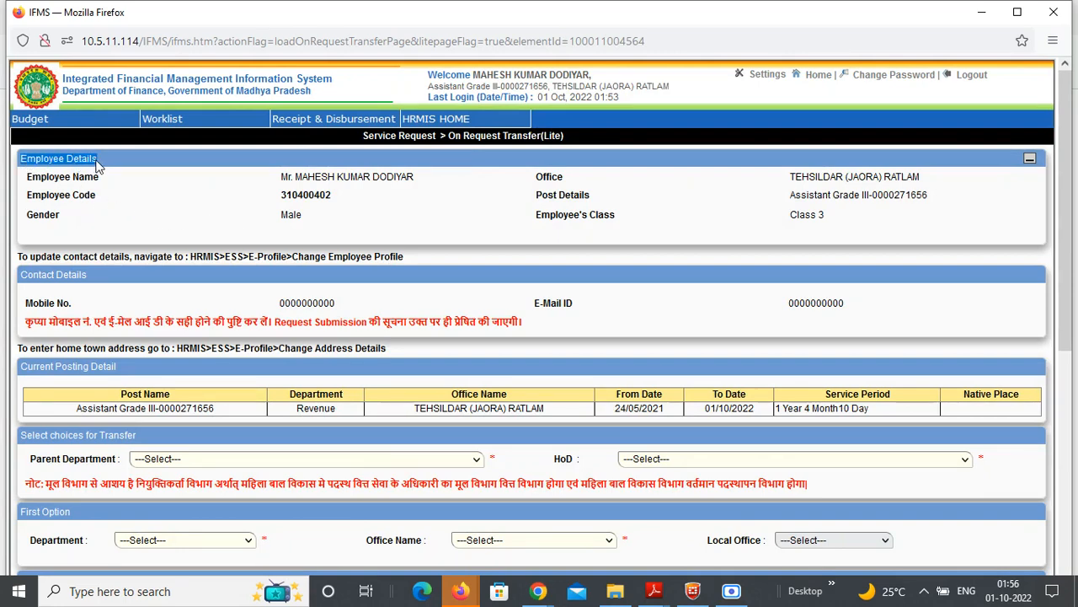
{"action": "left_click", "coordinate": [120, 159]}
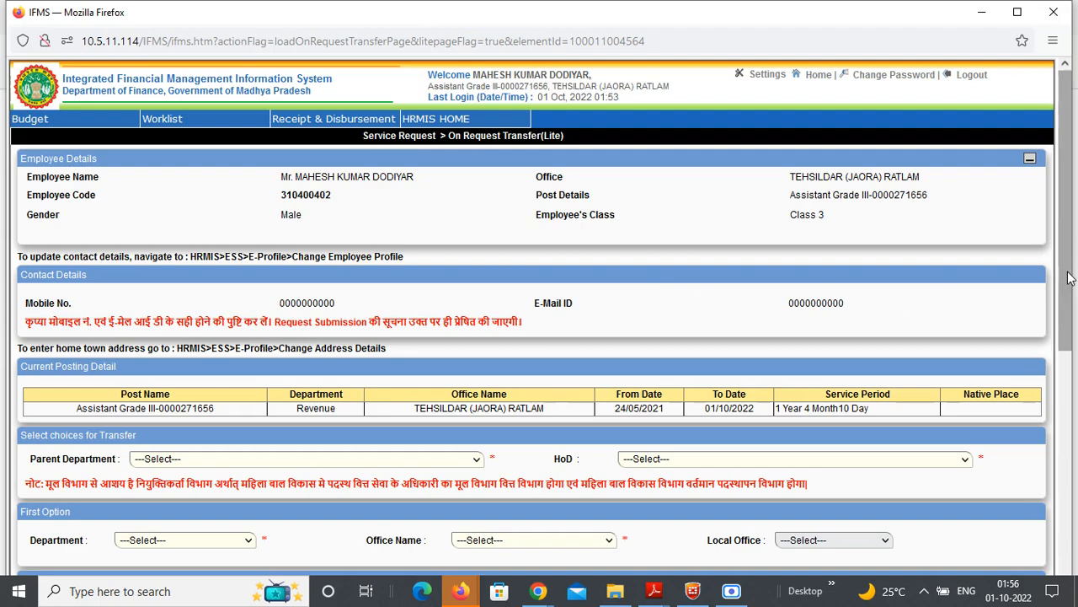
{"action": "scroll", "coordinate": [1070, 286], "scroll_direction": "down", "scroll_amount": 1}
{"action": "left_click_drag", "start_coordinate": [1070, 287], "coordinate": [1070, 324]}
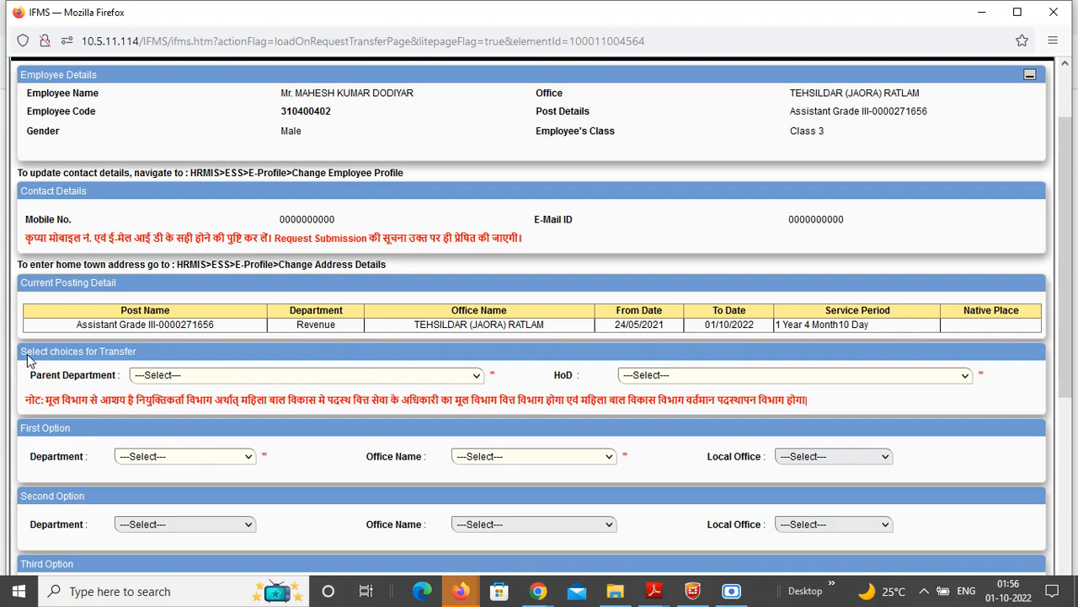
{"action": "left_click_drag", "start_coordinate": [21, 355], "coordinate": [136, 358]}
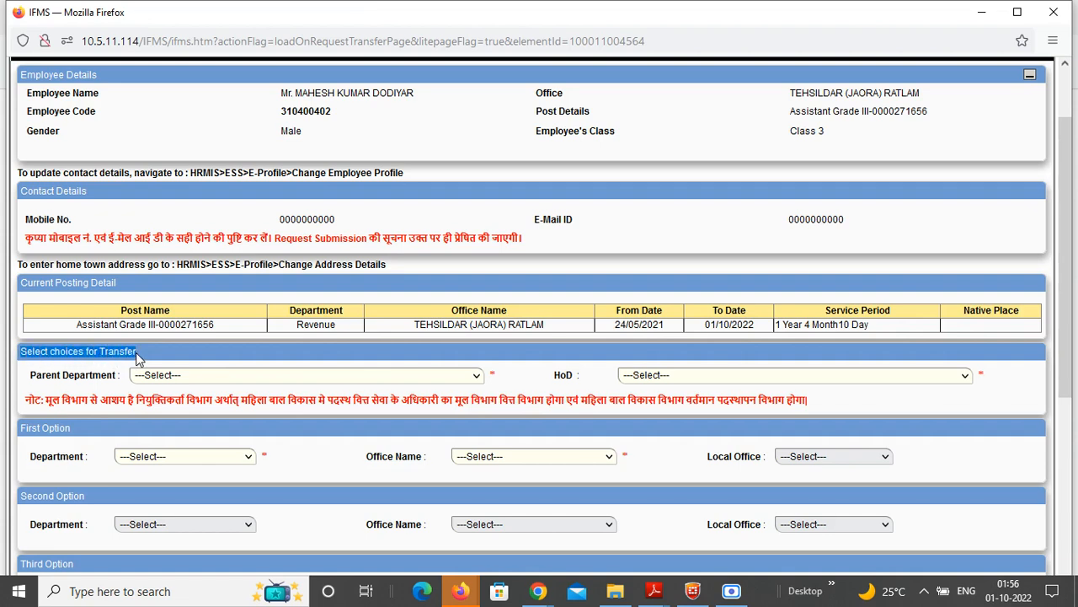
{"action": "triple_click", "coordinate": [70, 381]}
{"action": "left_click", "coordinate": [71, 381]}
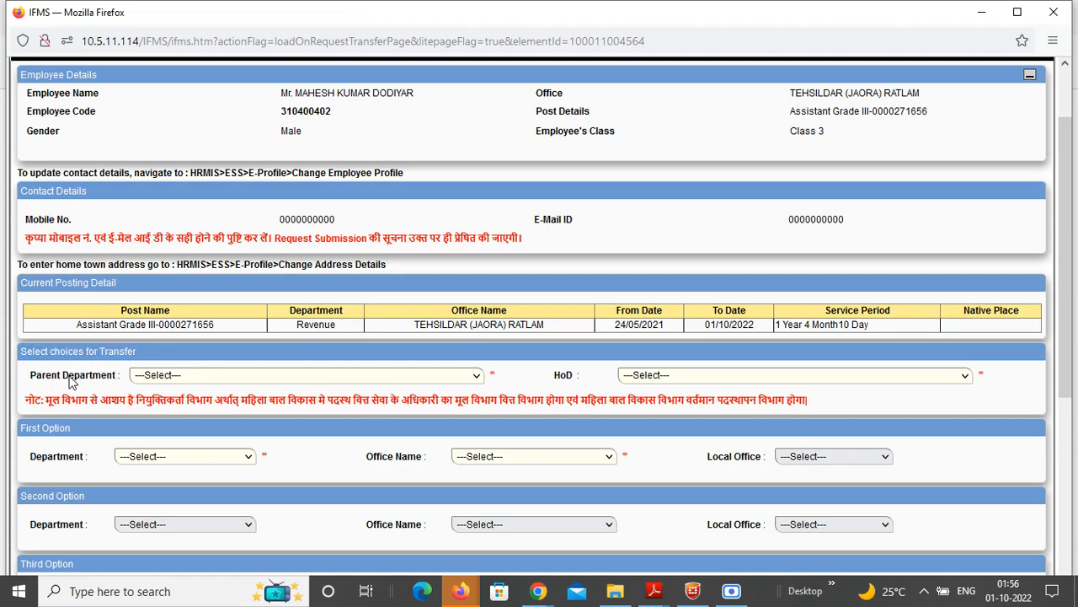
{"action": "left_click", "coordinate": [179, 379]}
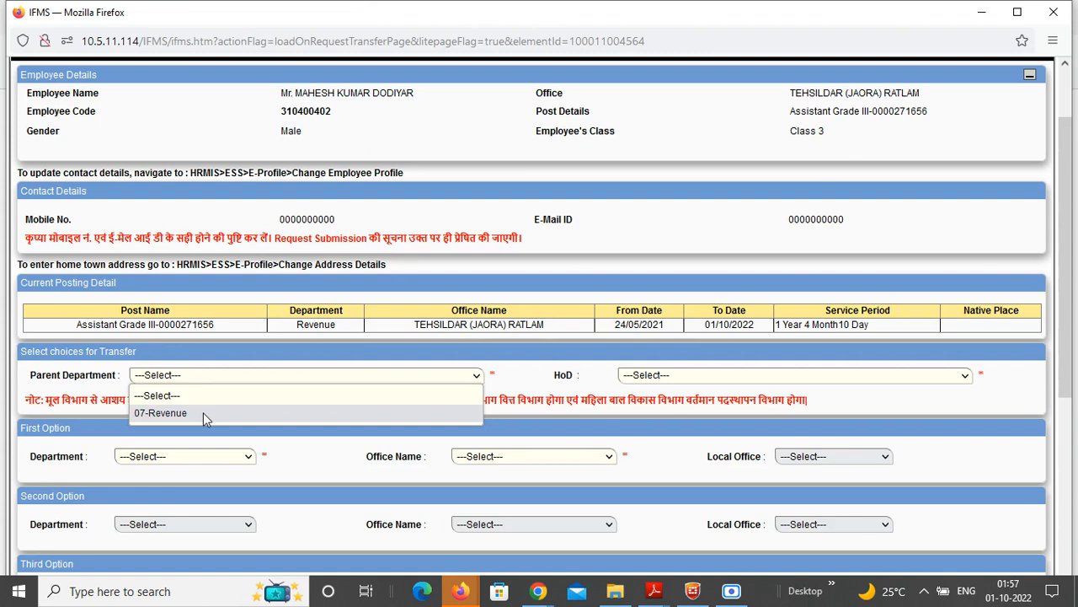
{"action": "left_click", "coordinate": [203, 412]}
{"action": "left_click", "coordinate": [662, 377]}
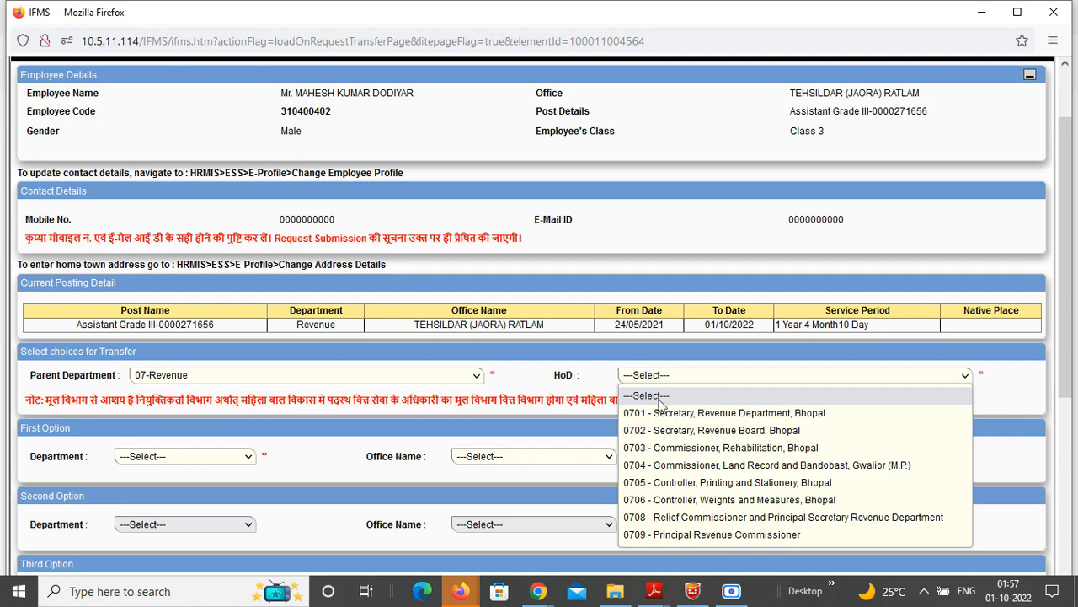
{"action": "left_click", "coordinate": [685, 534]}
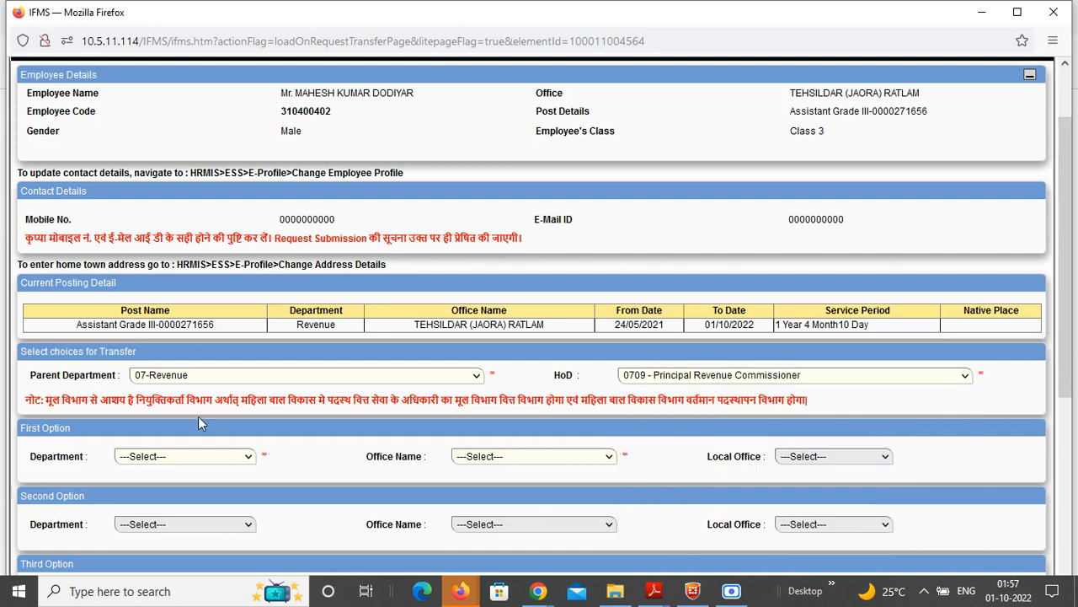
{"action": "double_click", "coordinate": [44, 428]}
{"action": "left_click", "coordinate": [44, 428]}
{"action": "left_click", "coordinate": [160, 462]}
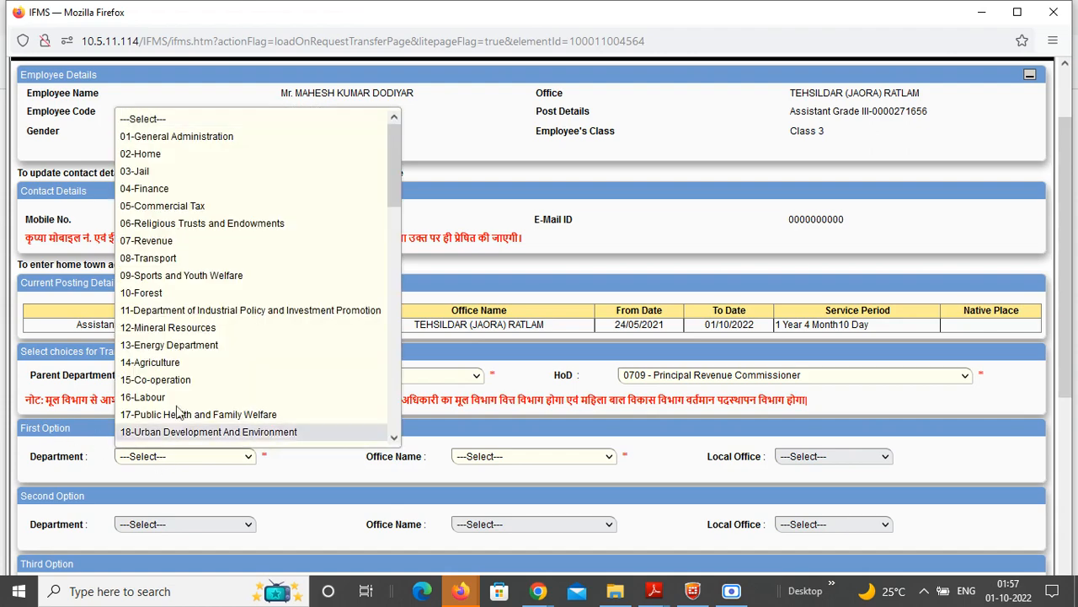
{"action": "left_click", "coordinate": [163, 244]}
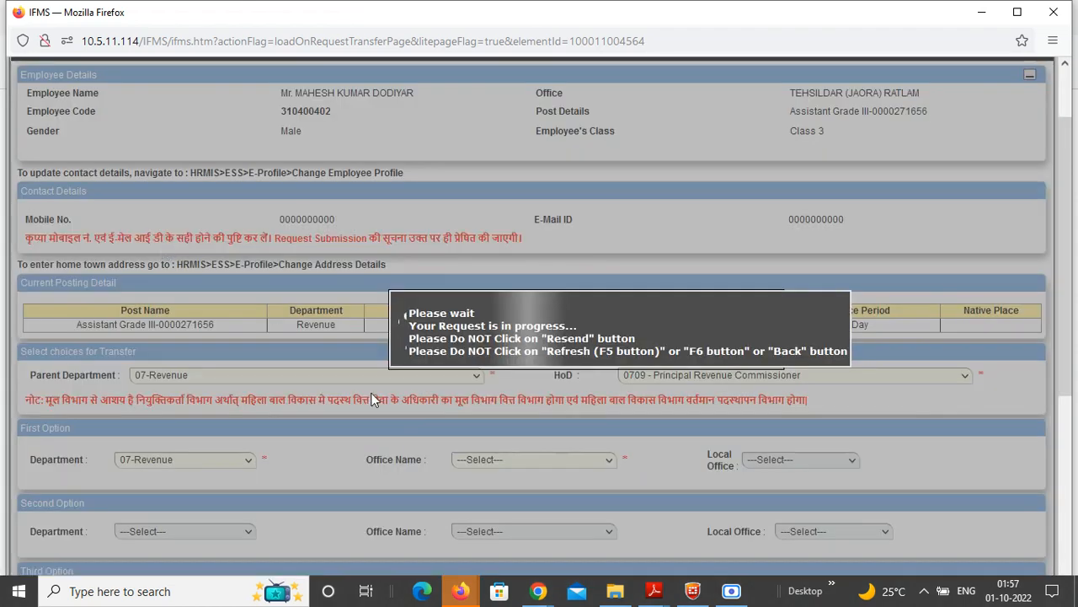
{"action": "left_click", "coordinate": [502, 460]}
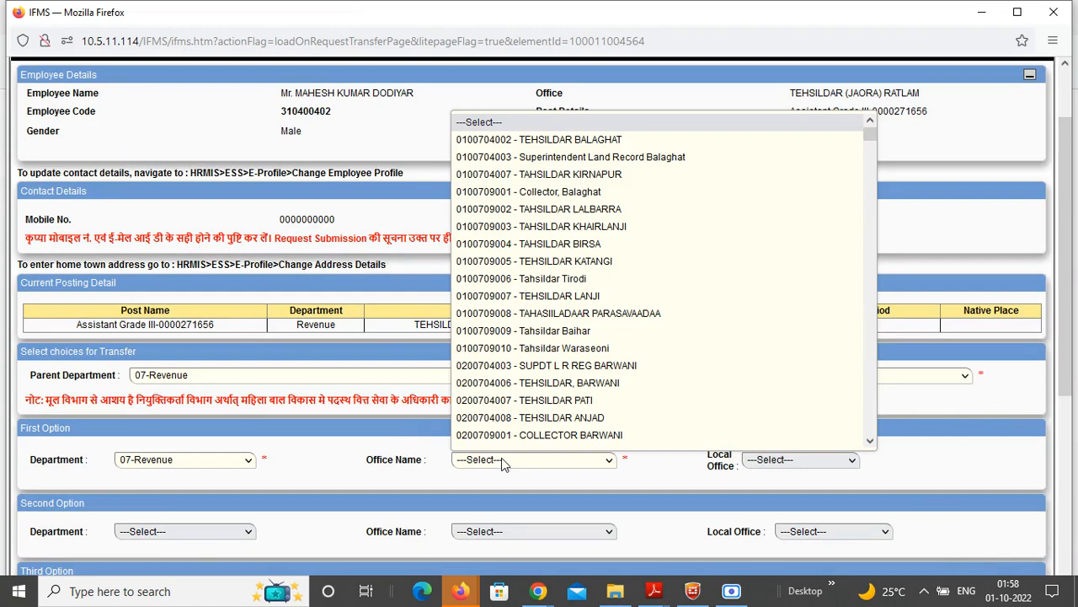
{"action": "left_click", "coordinate": [560, 178]}
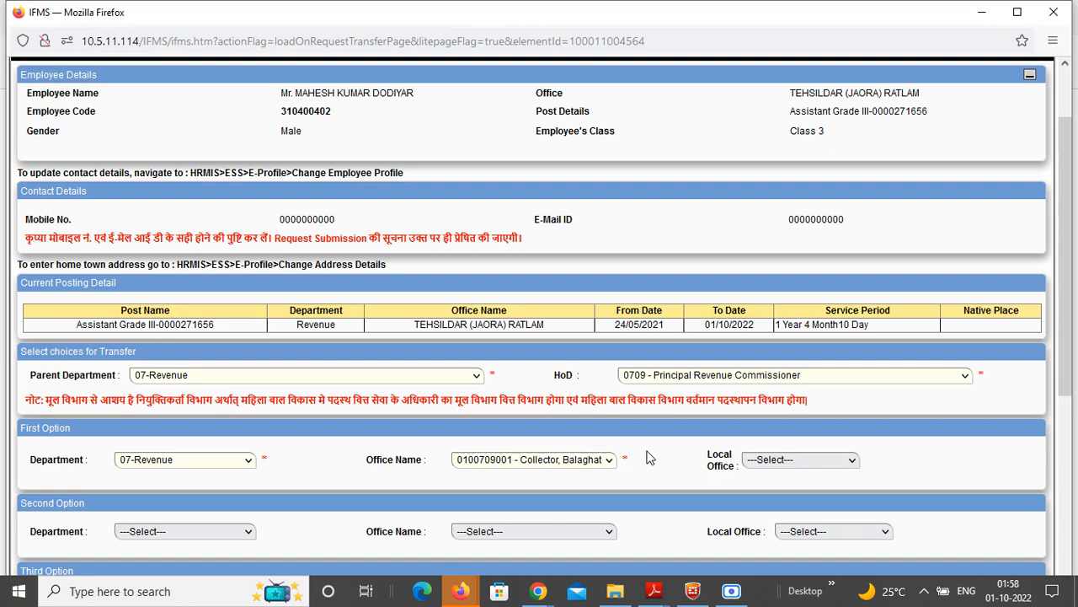
{"action": "left_click", "coordinate": [761, 463]}
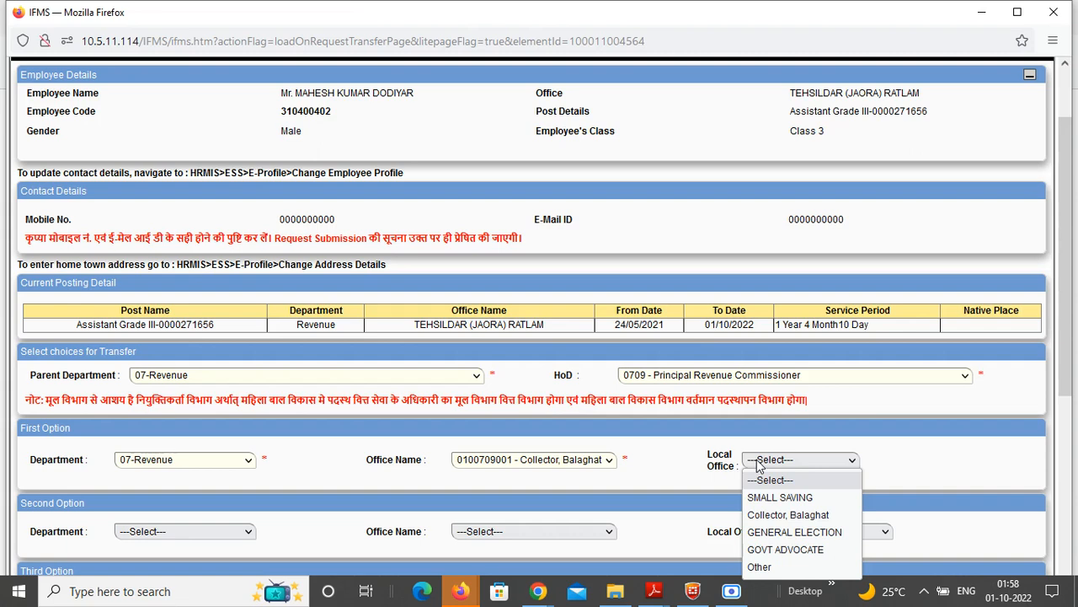
{"action": "left_click", "coordinate": [789, 532]}
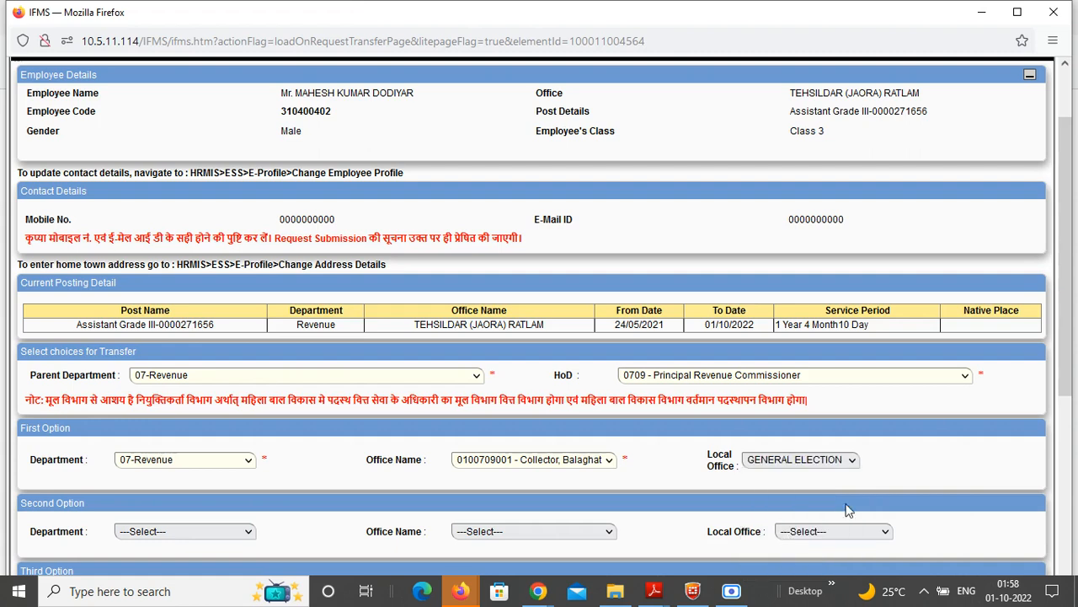
{"action": "scroll", "coordinate": [1071, 433], "scroll_direction": "down", "scroll_amount": 2}
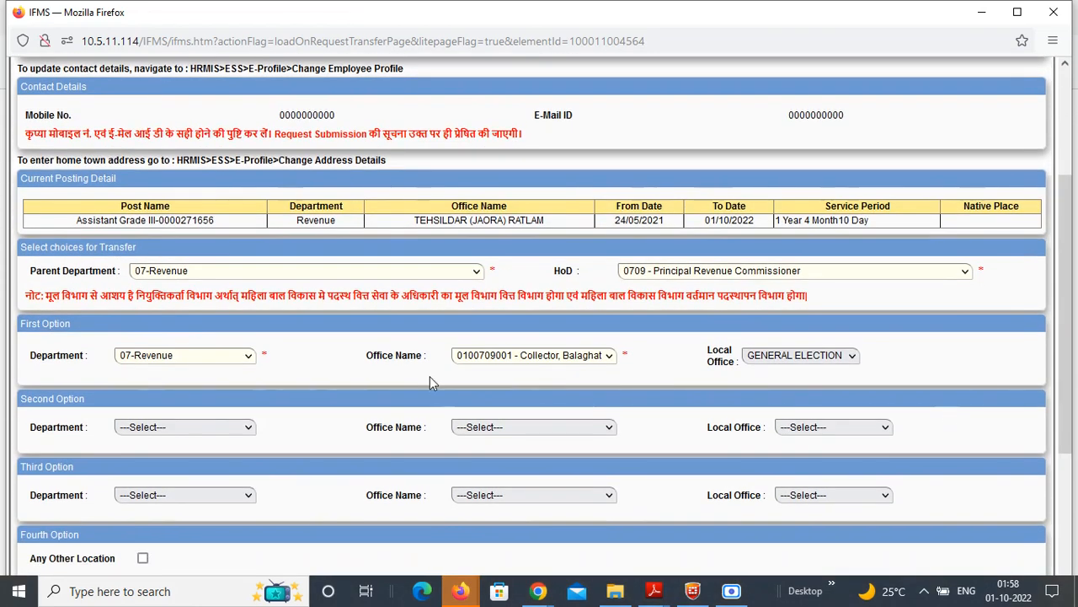
{"action": "left_click", "coordinate": [226, 424]}
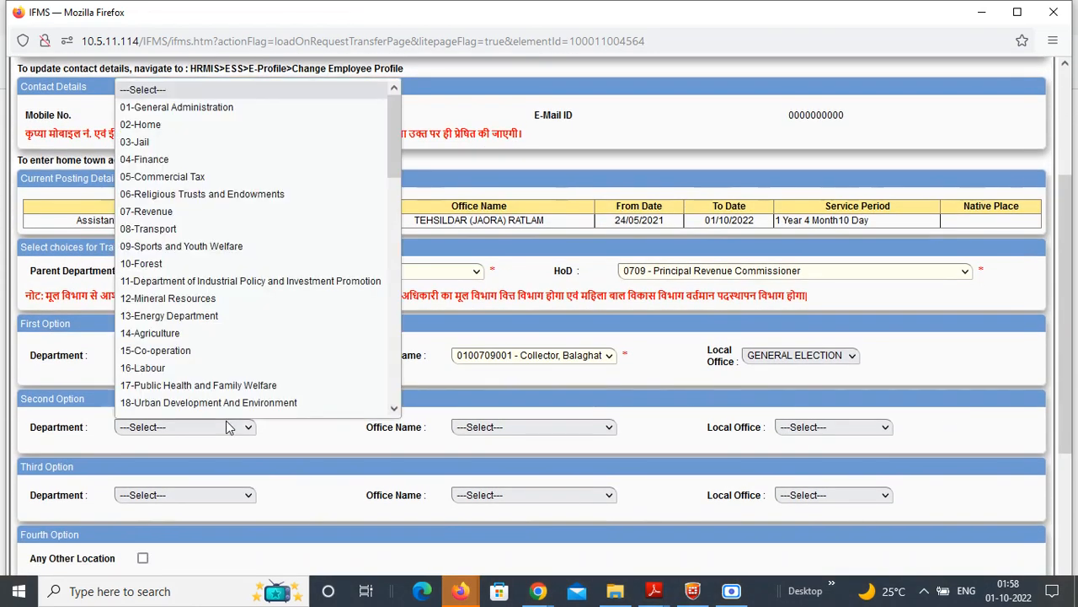
{"action": "left_click", "coordinate": [182, 211]}
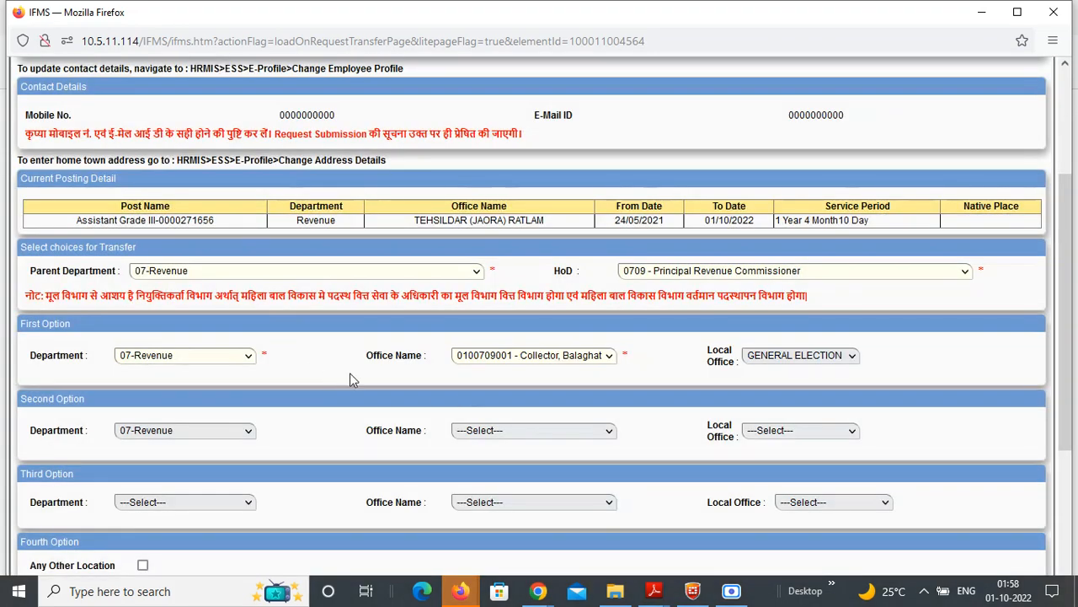
{"action": "left_click", "coordinate": [515, 431]}
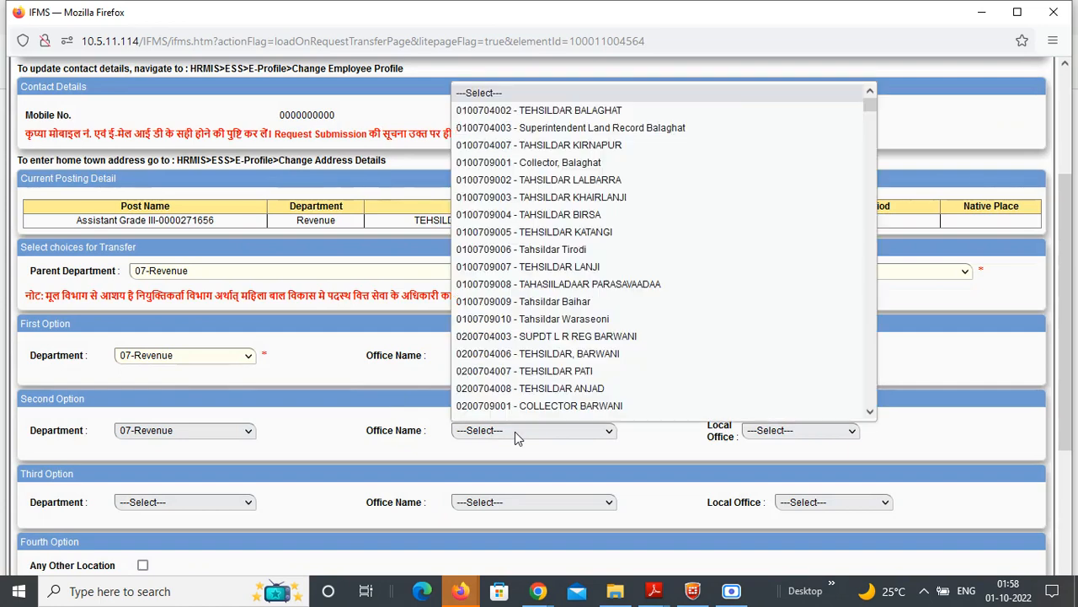
{"action": "left_click", "coordinate": [601, 229]}
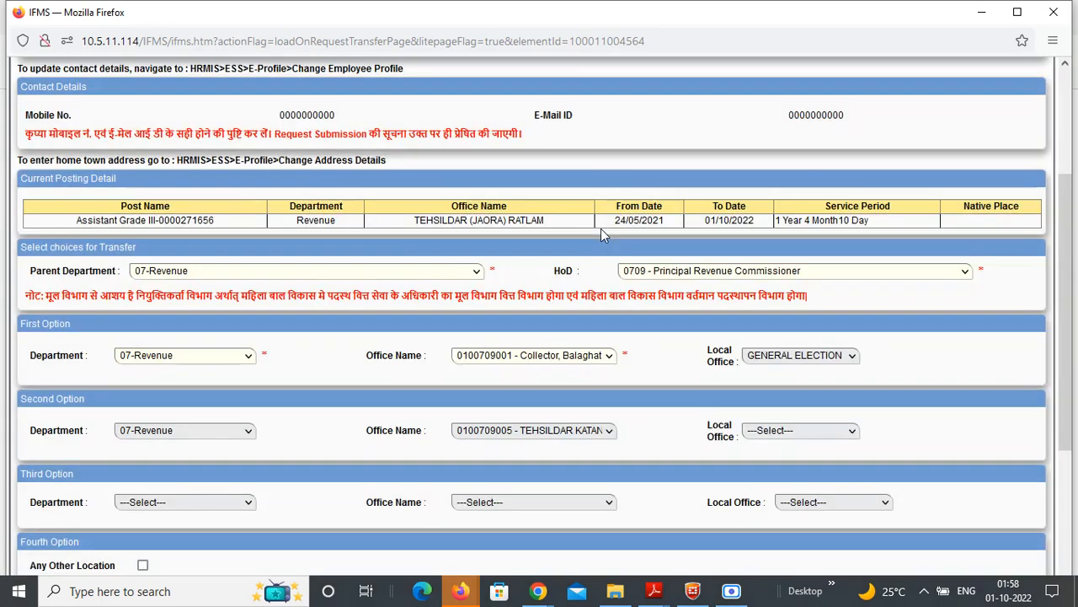
{"action": "left_click", "coordinate": [791, 431]}
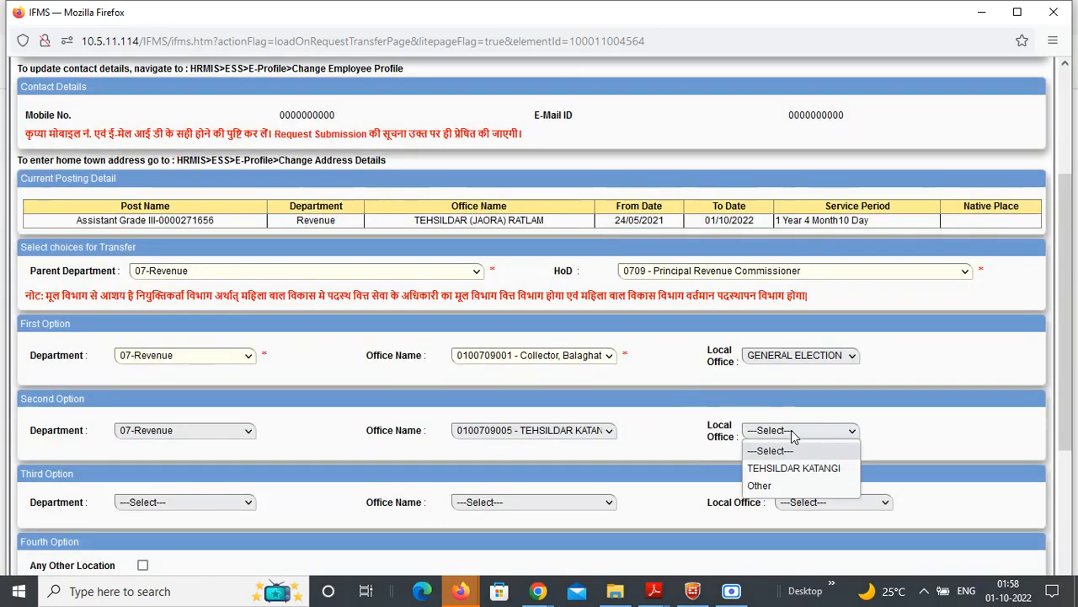
{"action": "left_click", "coordinate": [789, 486]}
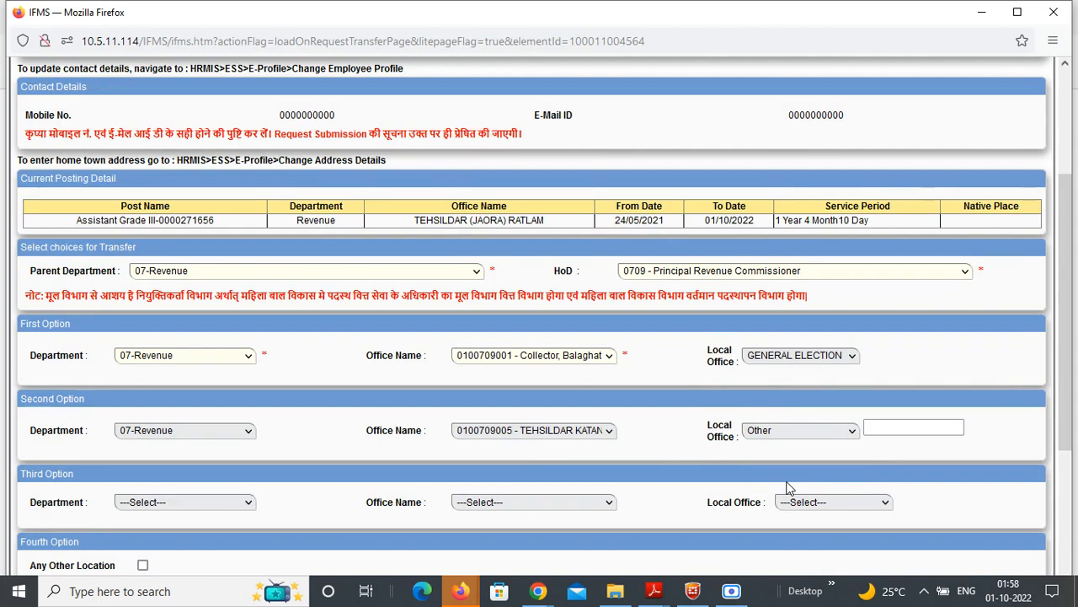
{"action": "left_click", "coordinate": [919, 427]}
{"action": "type", "text": "abcd"}
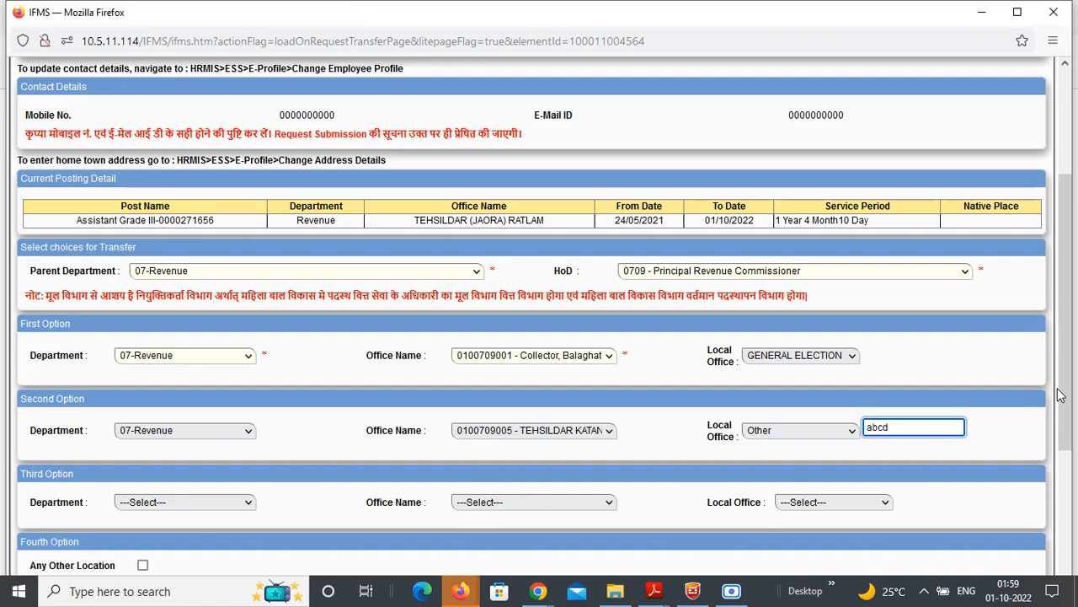
{"action": "scroll", "coordinate": [1065, 448], "scroll_direction": "down", "scroll_amount": 1}
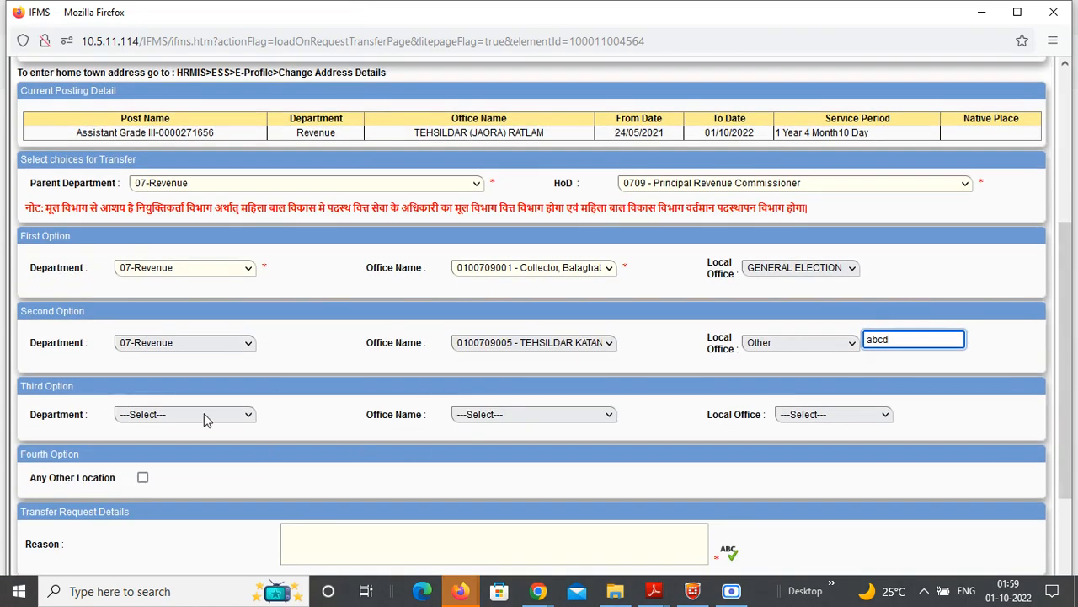
{"action": "left_click", "coordinate": [204, 413]}
{"action": "left_click", "coordinate": [147, 200]}
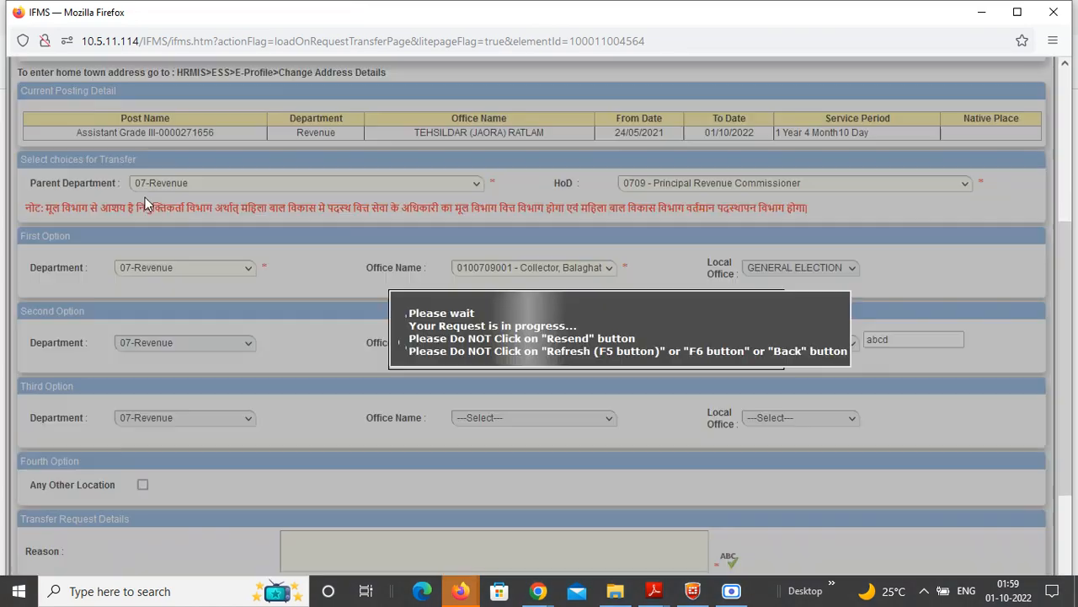
{"action": "left_click", "coordinate": [524, 417]}
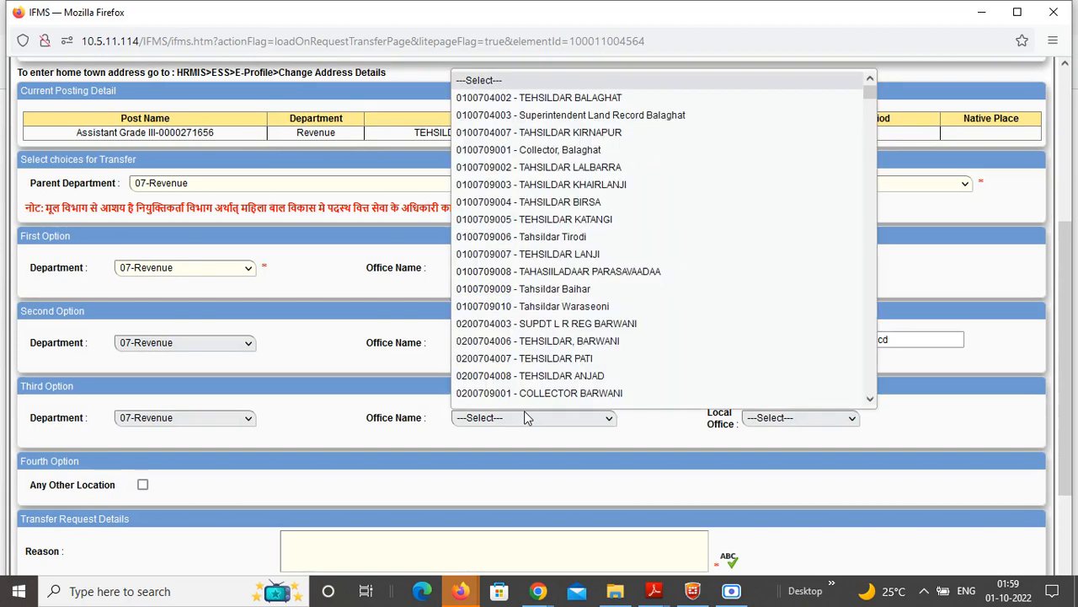
{"action": "left_click", "coordinate": [586, 377]}
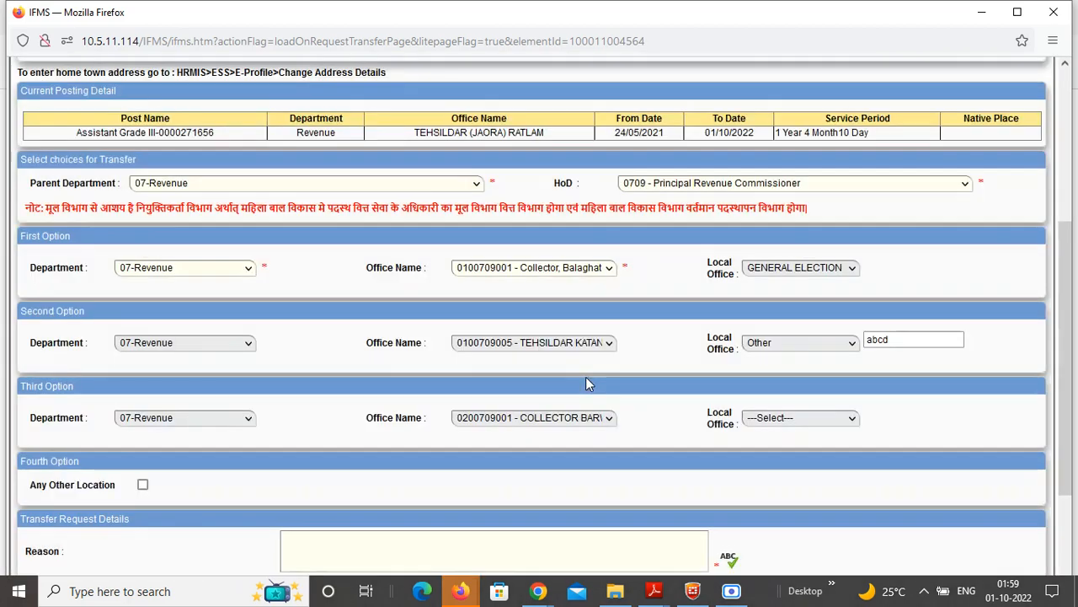
{"action": "left_click", "coordinate": [792, 417]}
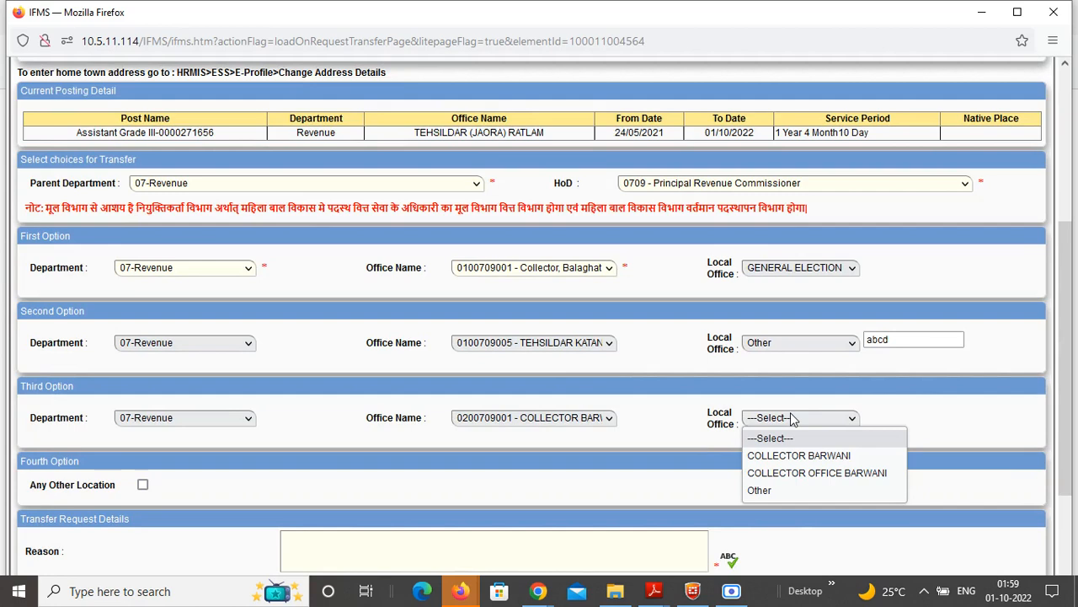
{"action": "left_click", "coordinate": [812, 455]}
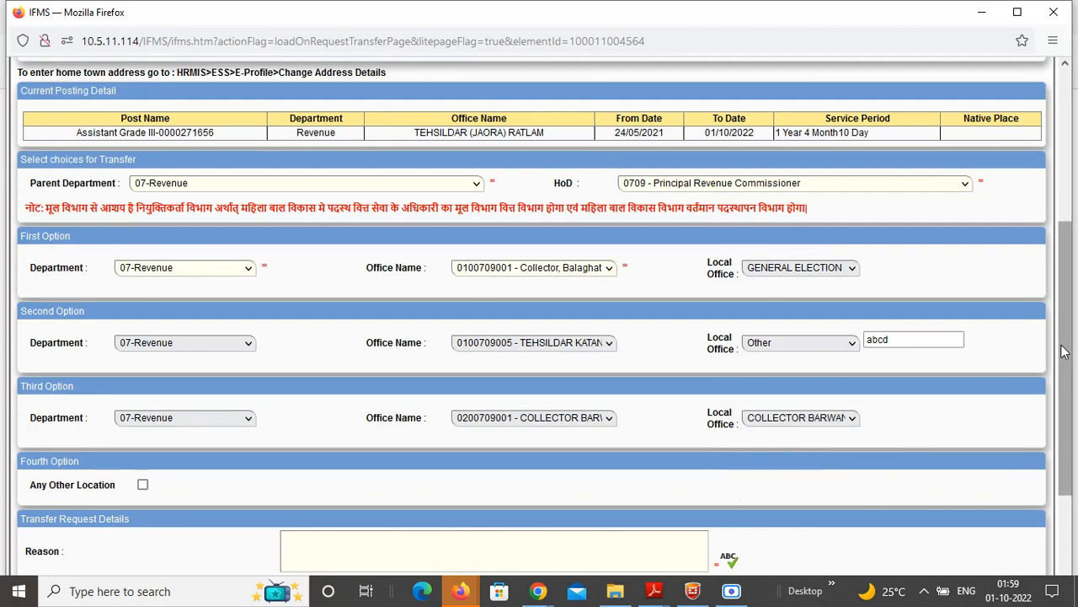
Enter "Health Issues" as the reason in the Transfer Request Details
{"action": "left_click_drag", "start_coordinate": [1066, 352], "coordinate": [1070, 403]}
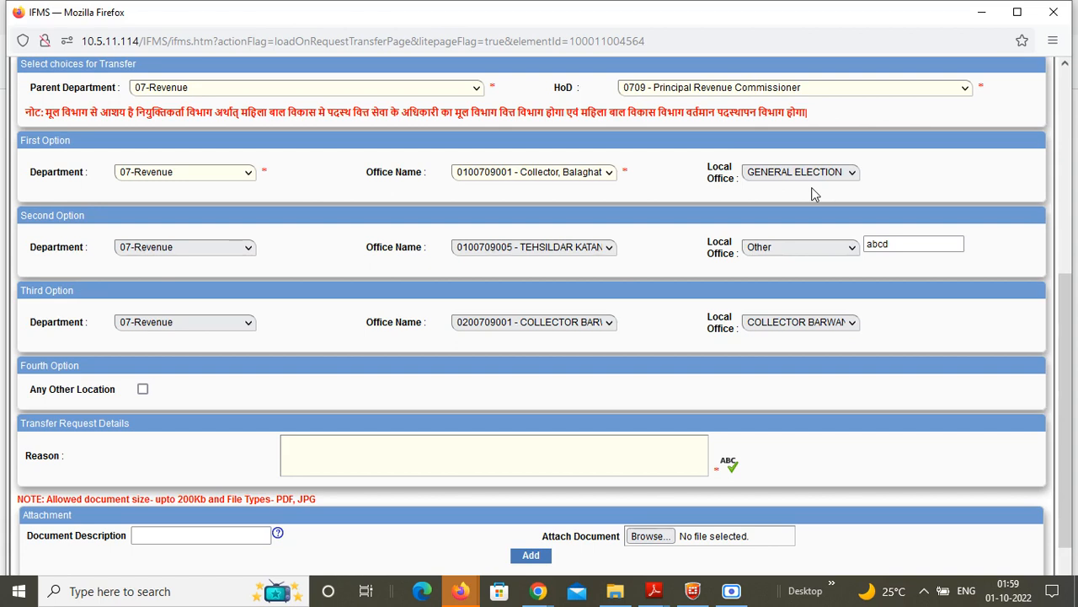
{"action": "scroll", "coordinate": [1063, 388], "scroll_direction": "down", "scroll_amount": 2}
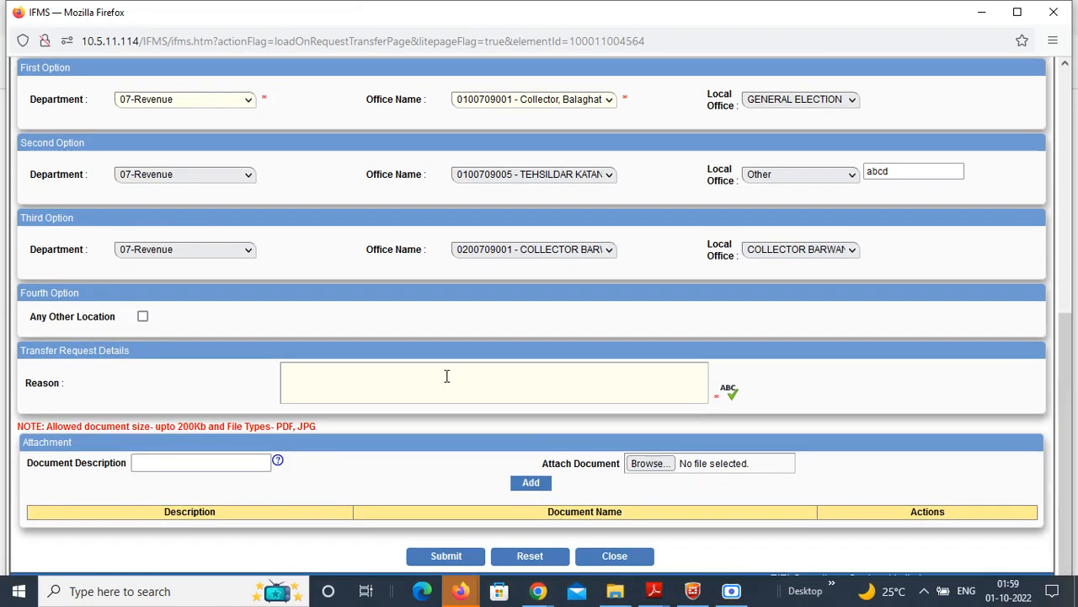
{"action": "left_click", "coordinate": [428, 375]}
{"action": "type", "text": "Health"}
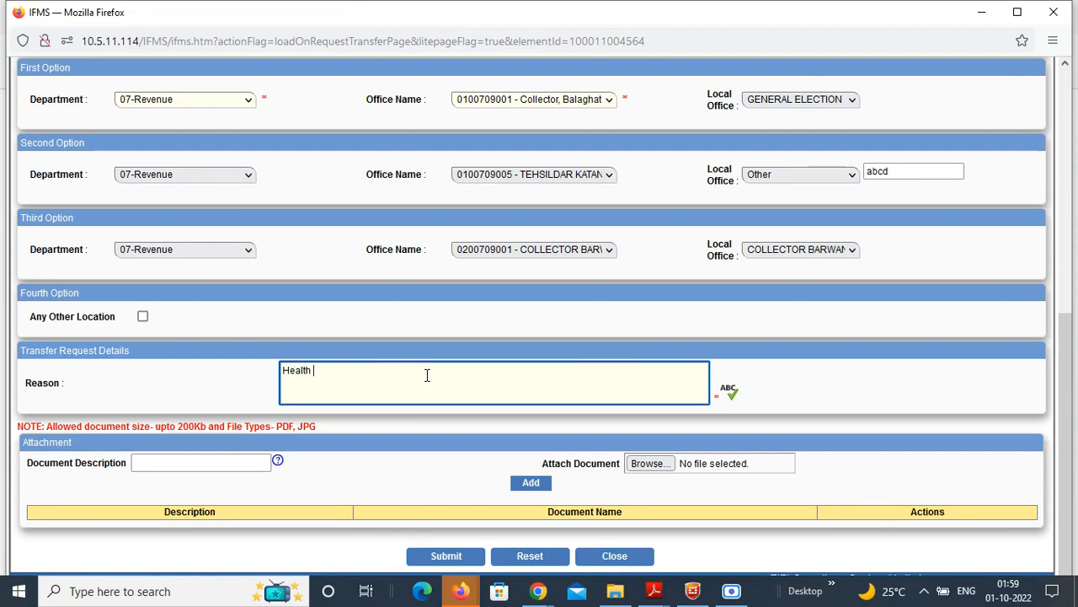
{"action": "type", "text": " Issues"}
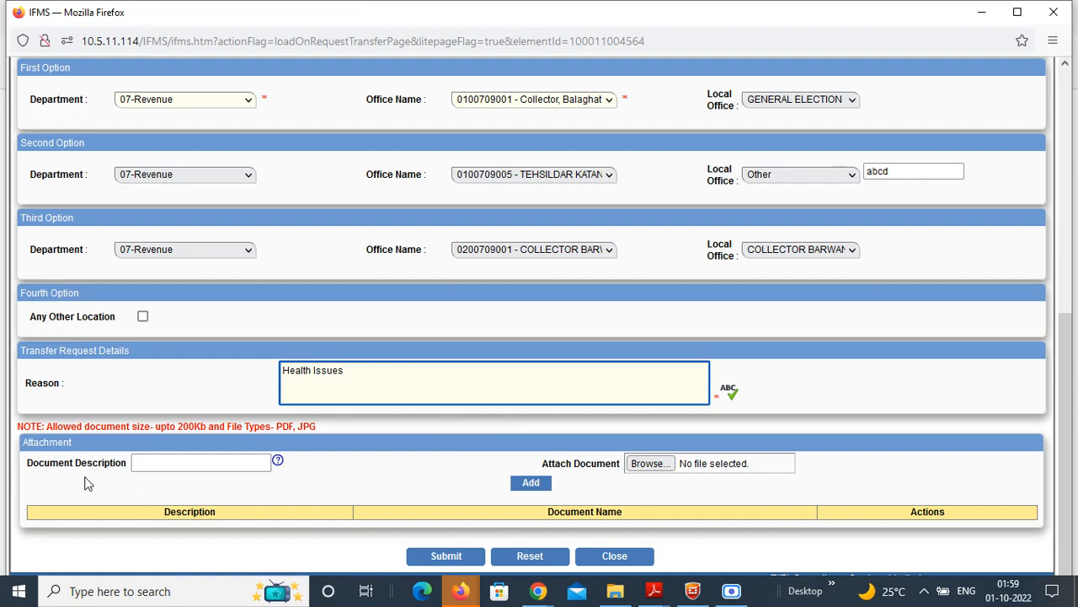
{"action": "triple_click", "coordinate": [38, 474]}
{"action": "left_click", "coordinate": [425, 419]}
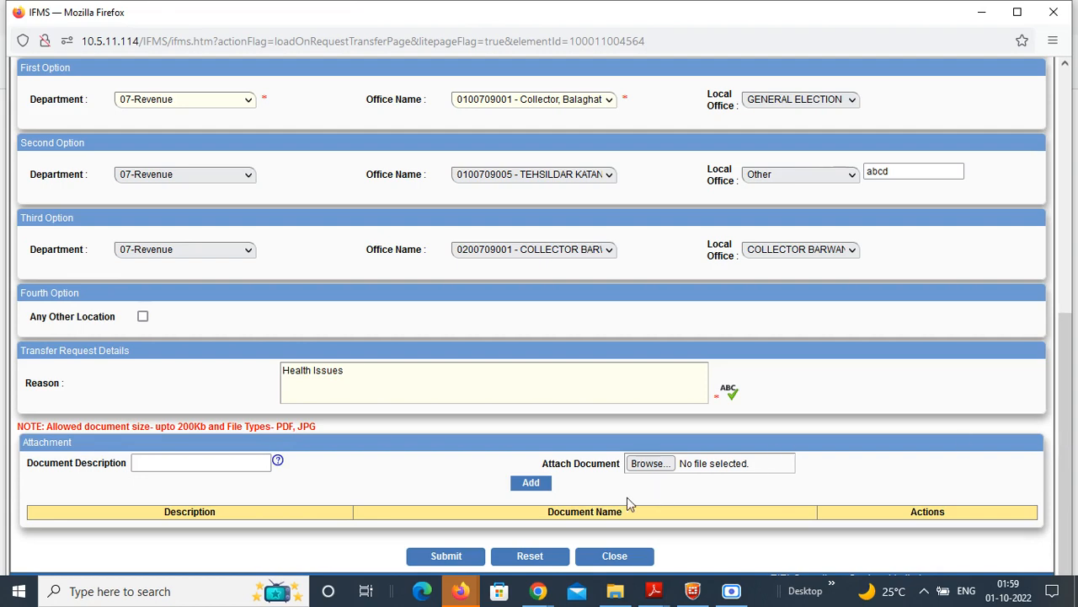
{"action": "left_click", "coordinate": [451, 557]}
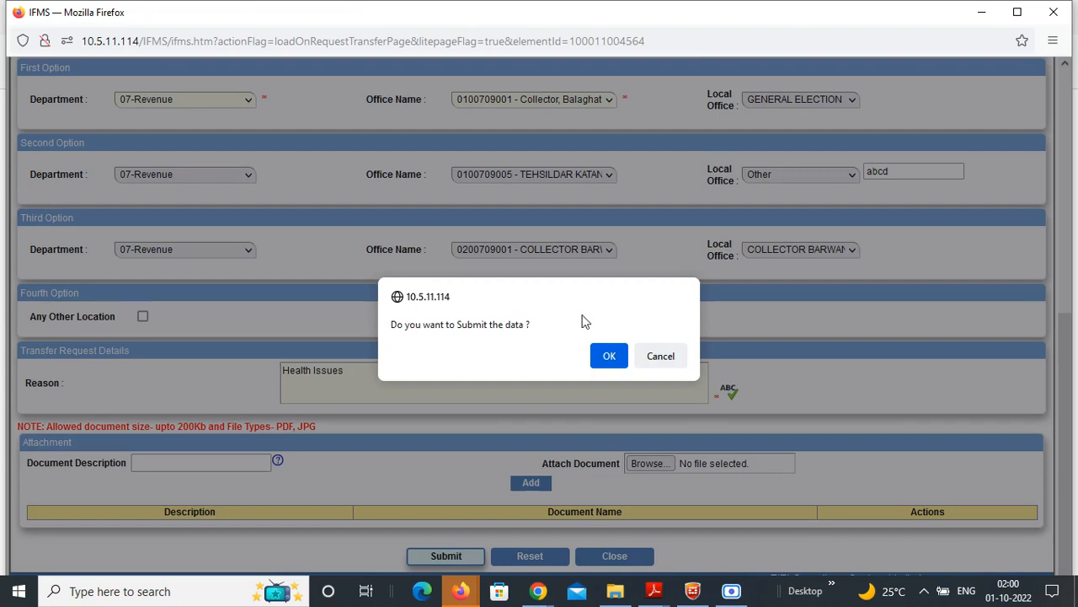
{"action": "left_click", "coordinate": [676, 361]}
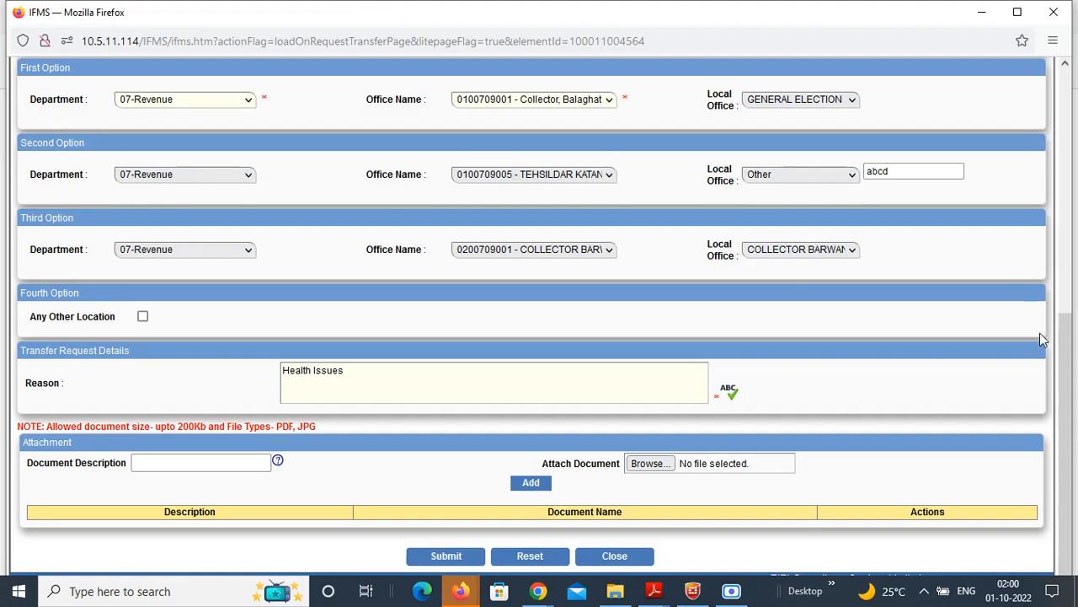
{"action": "scroll", "coordinate": [1053, 268], "scroll_direction": "up", "scroll_amount": 3}
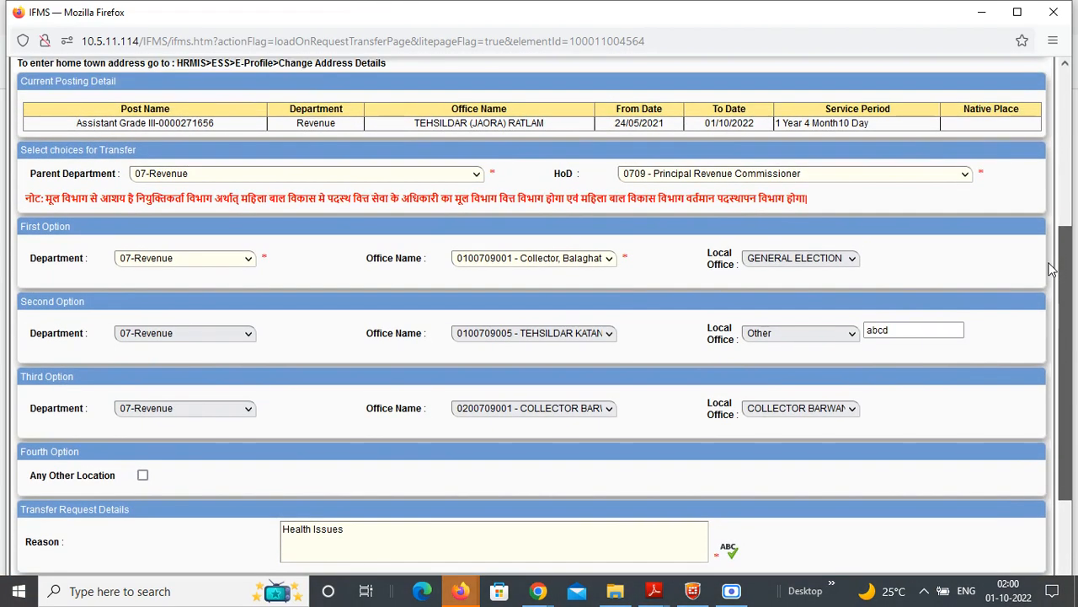
{"action": "left_click_drag", "start_coordinate": [1049, 263], "coordinate": [1059, 373]}
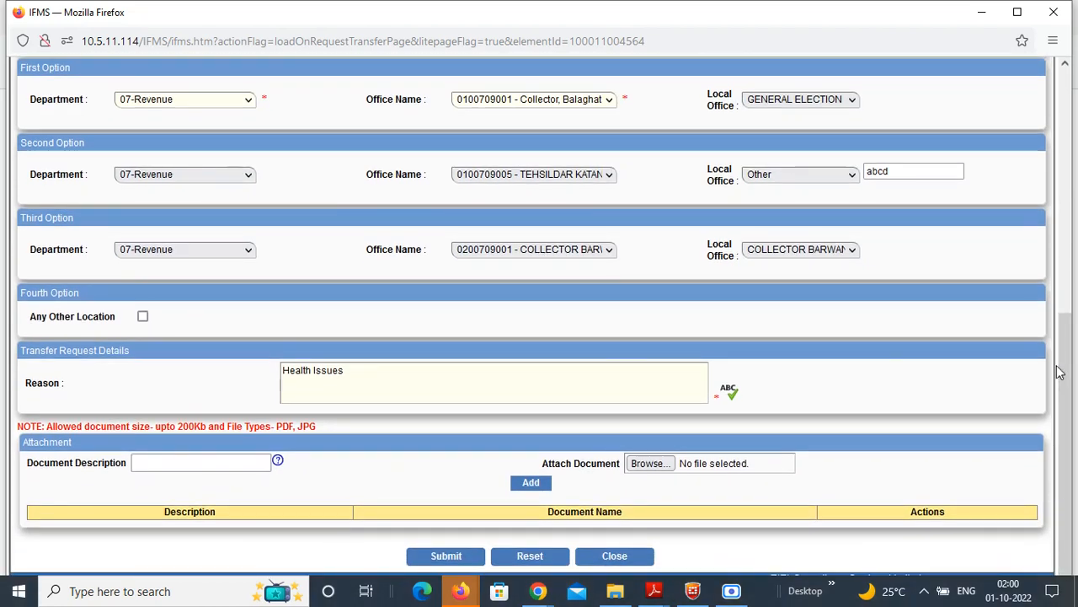
Submit the transfer application, confirm the submission and acknowledge it to return to the home page
{"action": "left_click", "coordinate": [446, 558]}
{"action": "left_click", "coordinate": [609, 358]}
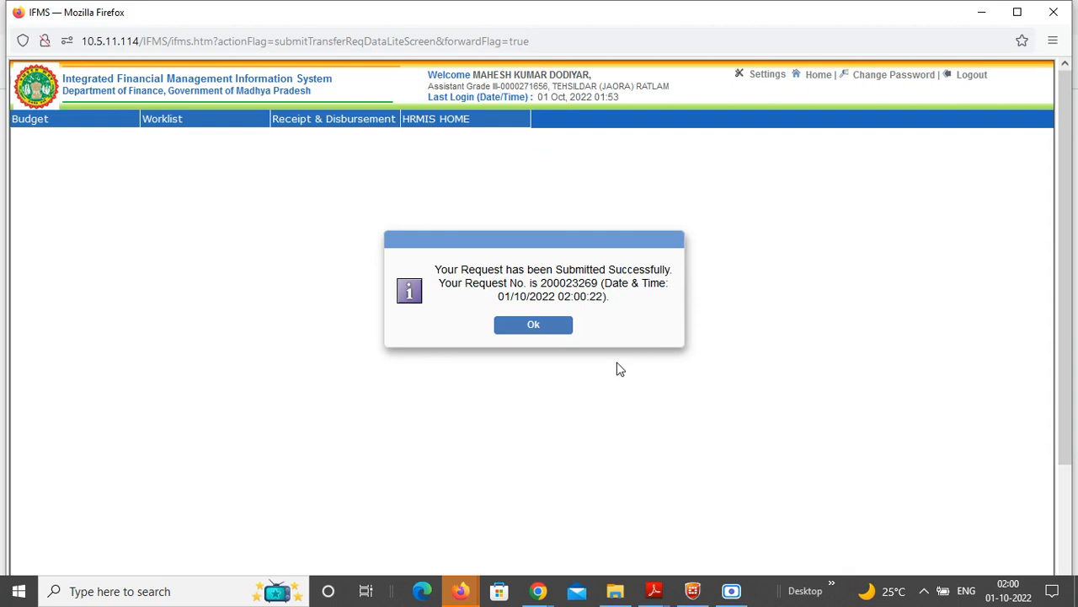
{"action": "left_click", "coordinate": [551, 331]}
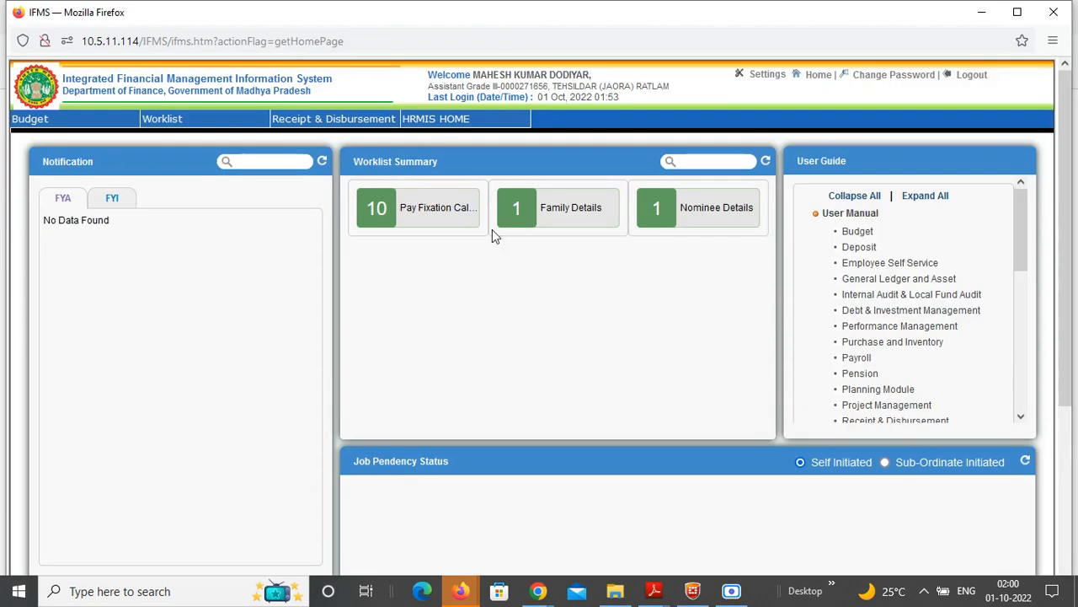
Open On Request Transfer Cancellation under Service Request and select the submitted transfer request for cancellation
{"action": "mouse_move", "coordinate": [438, 118]}
{"action": "left_click", "coordinate": [445, 164]}
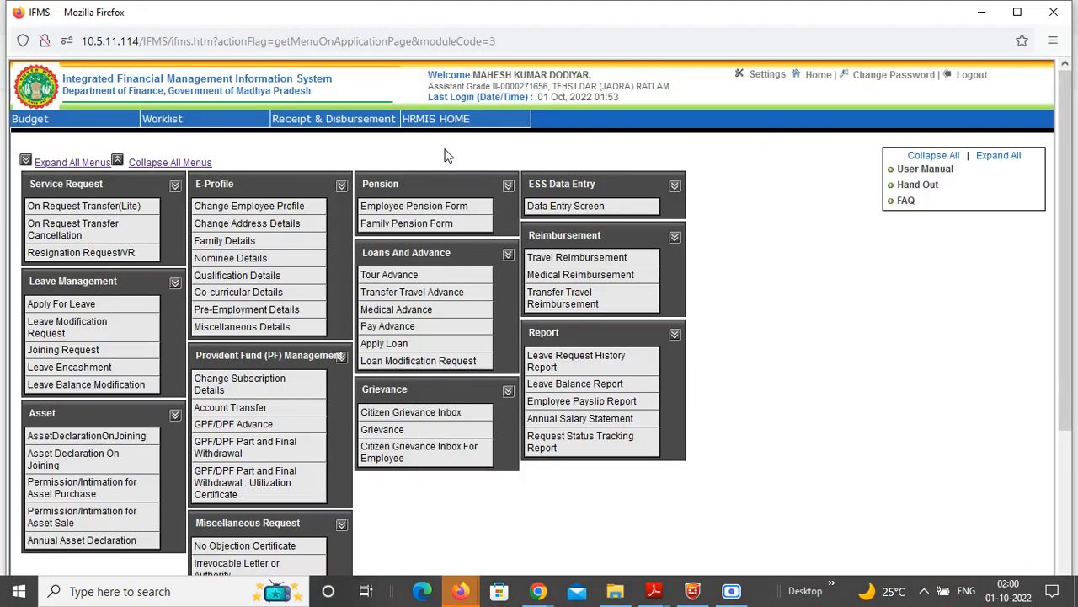
{"action": "left_click", "coordinate": [101, 231]}
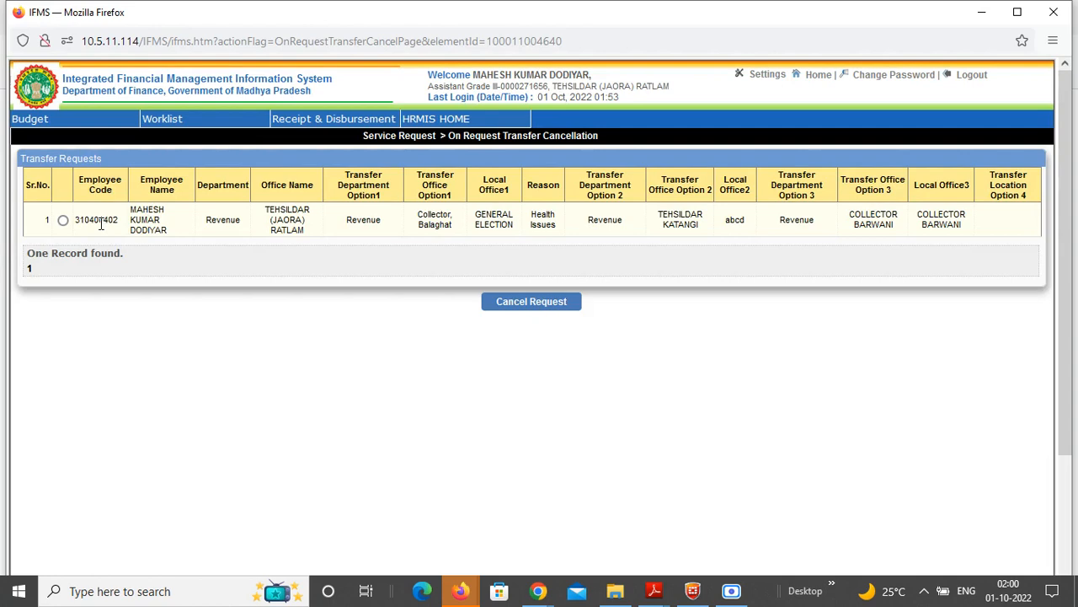
{"action": "left_click", "coordinate": [64, 220]}
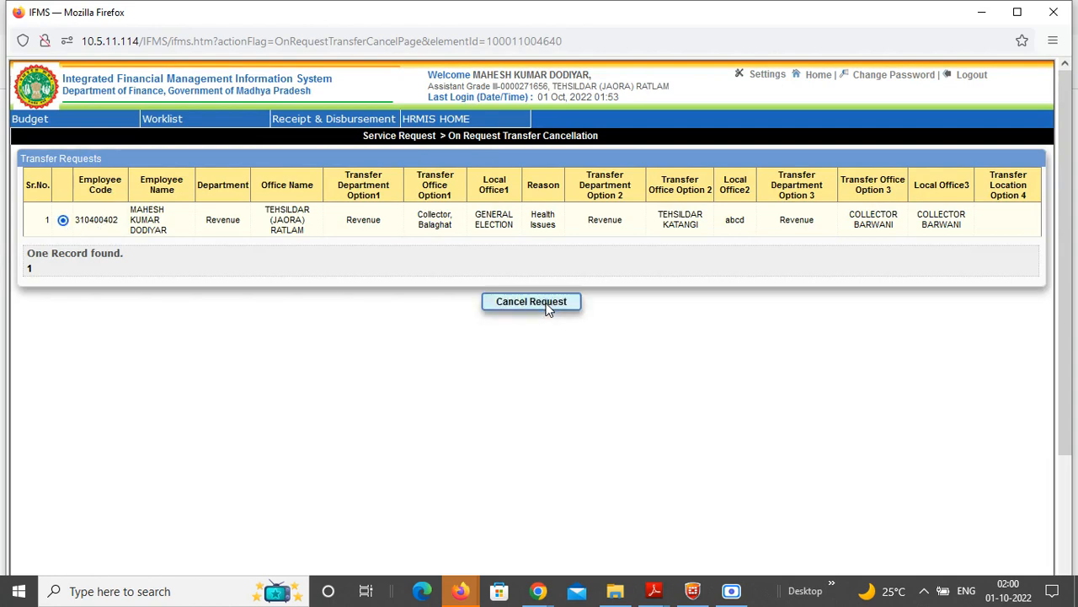